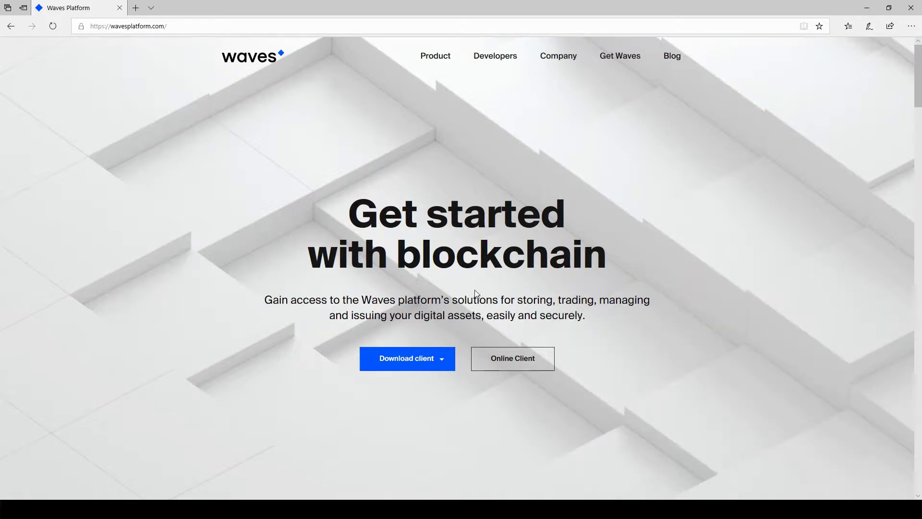
Leave the Waves website and launch the installed Waves Client from the Download client options
{"action": "left_click", "coordinate": [126, 26]}
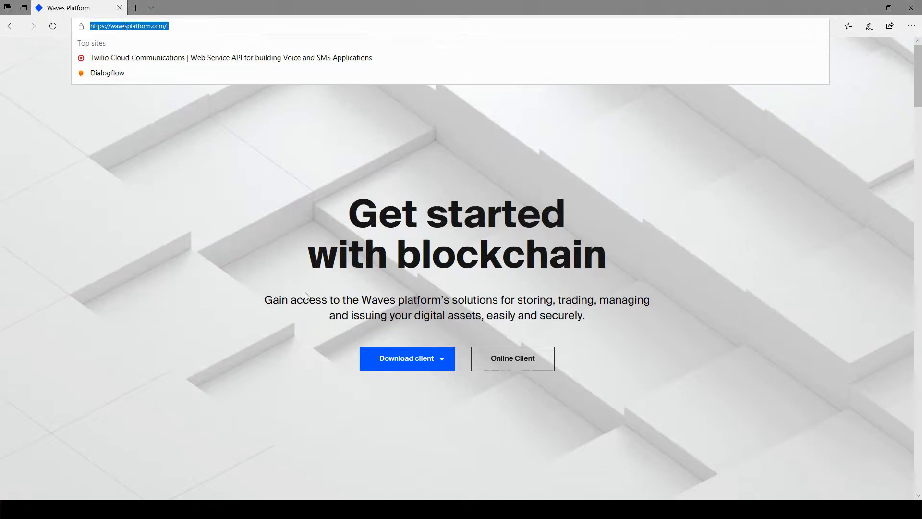
{"action": "left_click", "coordinate": [652, 310]}
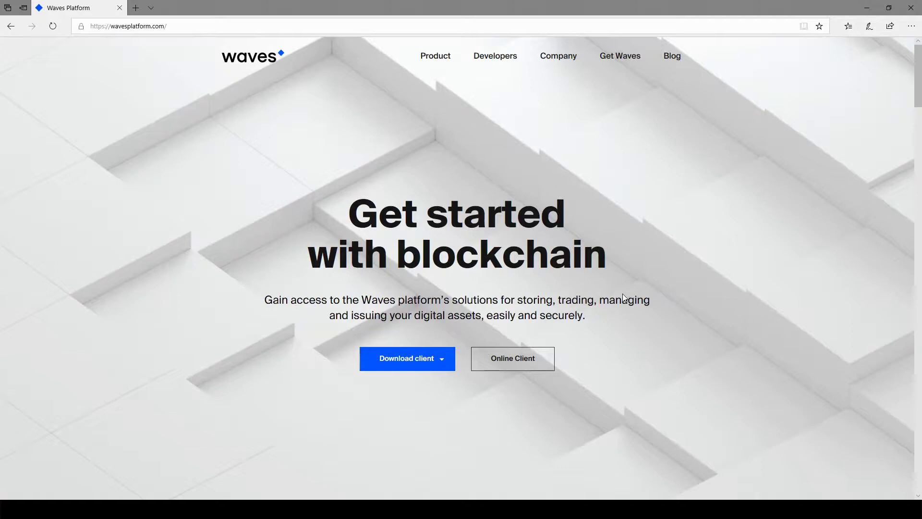
{"action": "left_click", "coordinate": [436, 362]}
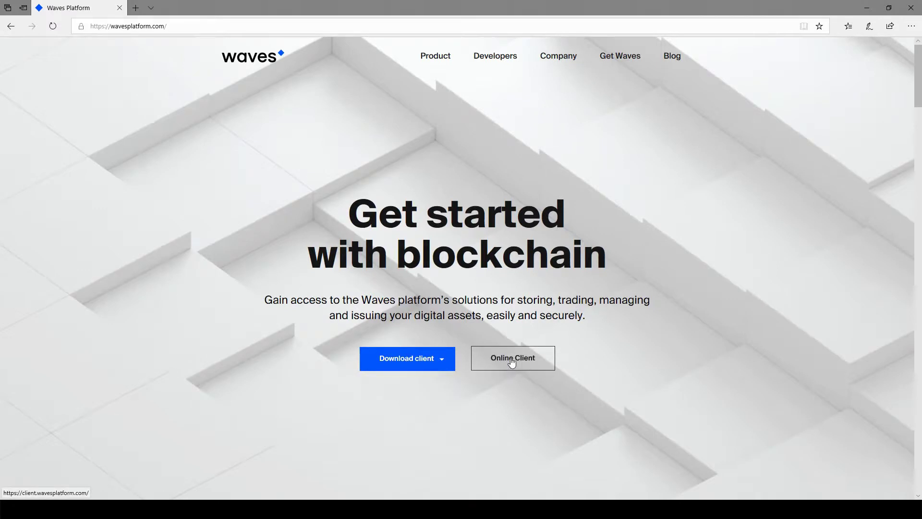
{"action": "mouse_move", "coordinate": [402, 367]}
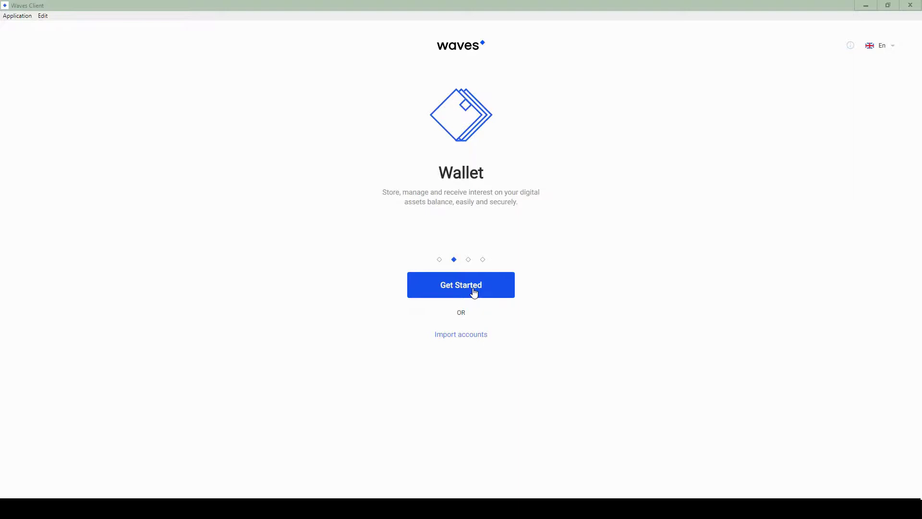
Start a new wallet account using the fourth avatar address
{"action": "left_click", "coordinate": [475, 292]}
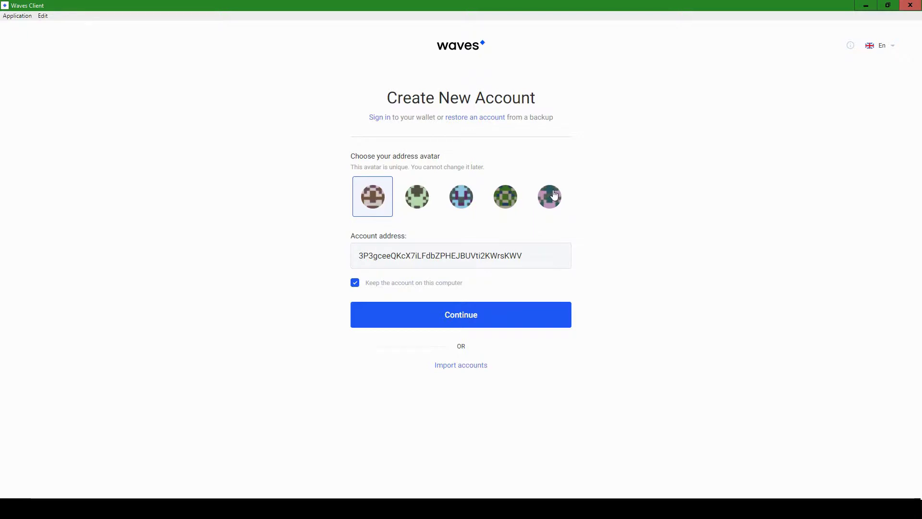
{"action": "left_click", "coordinate": [507, 196]}
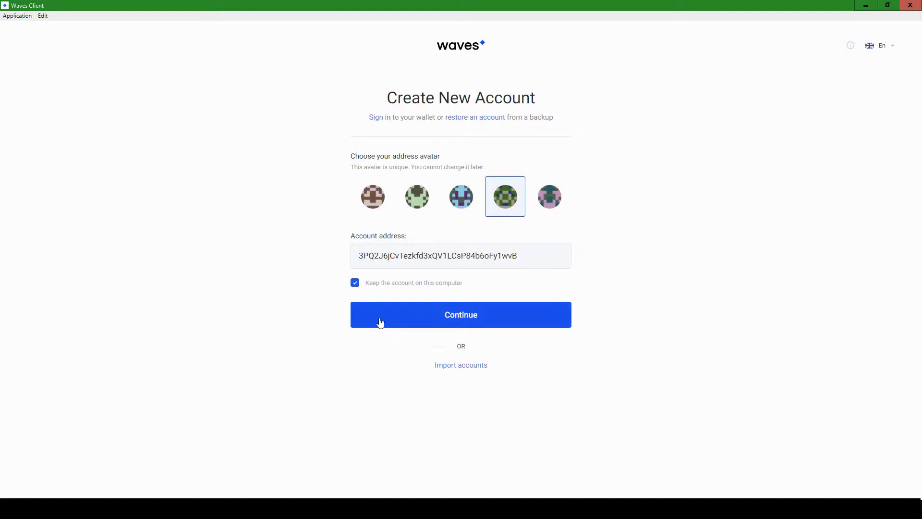
{"action": "left_click", "coordinate": [419, 314]}
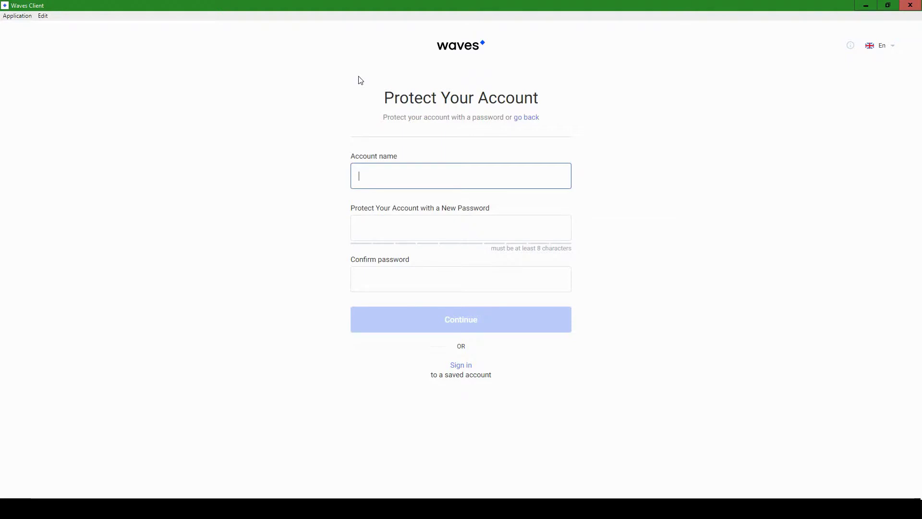
Enter the account name, then a new password and its matching confirmation
{"action": "type", "text": "swc_dominik"}
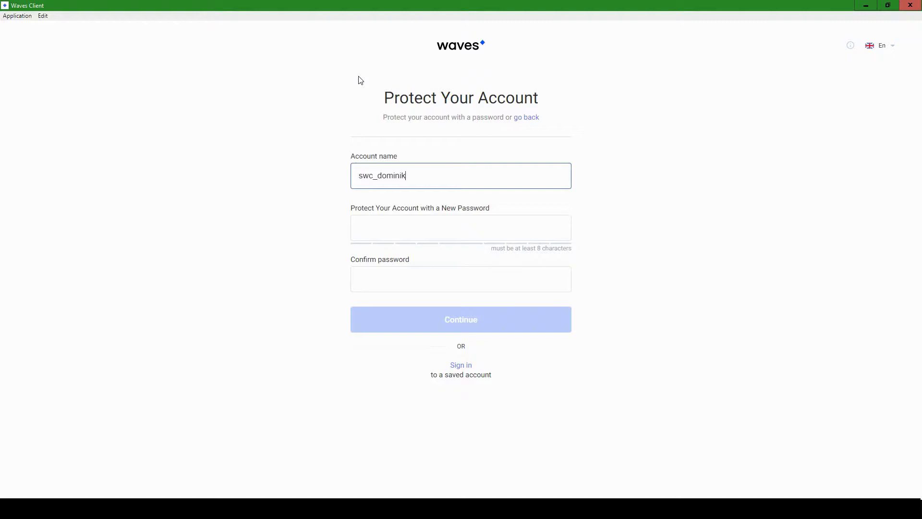
{"action": "left_click", "coordinate": [457, 222]}
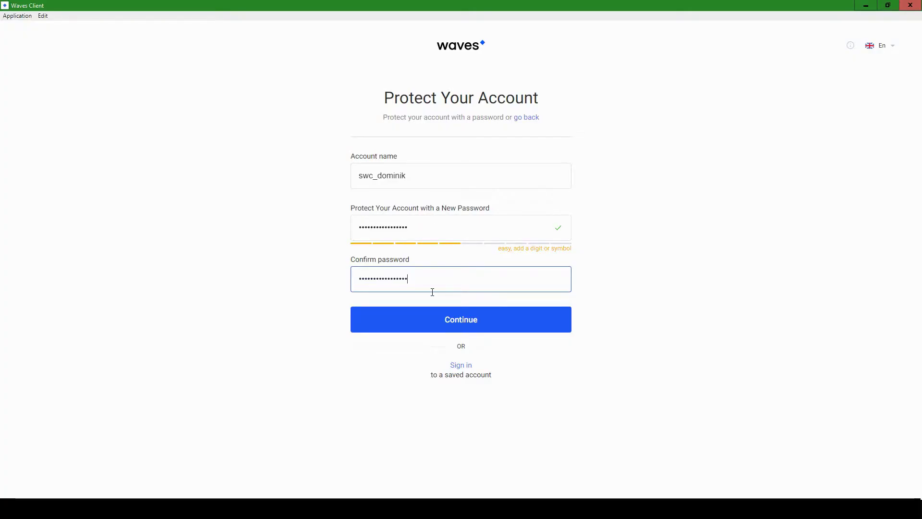
Save the protected account and begin the backup, accepting the SEED care warning
{"action": "left_click", "coordinate": [454, 320]}
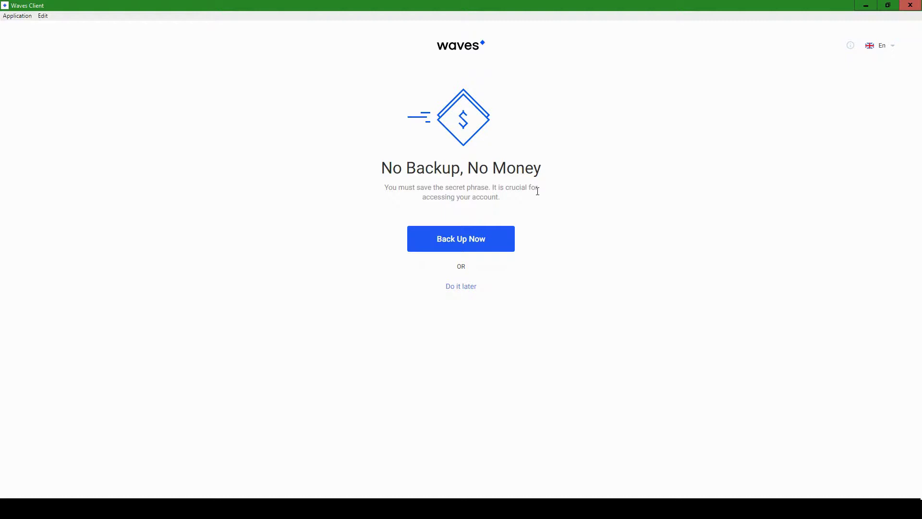
{"action": "left_click", "coordinate": [495, 245]}
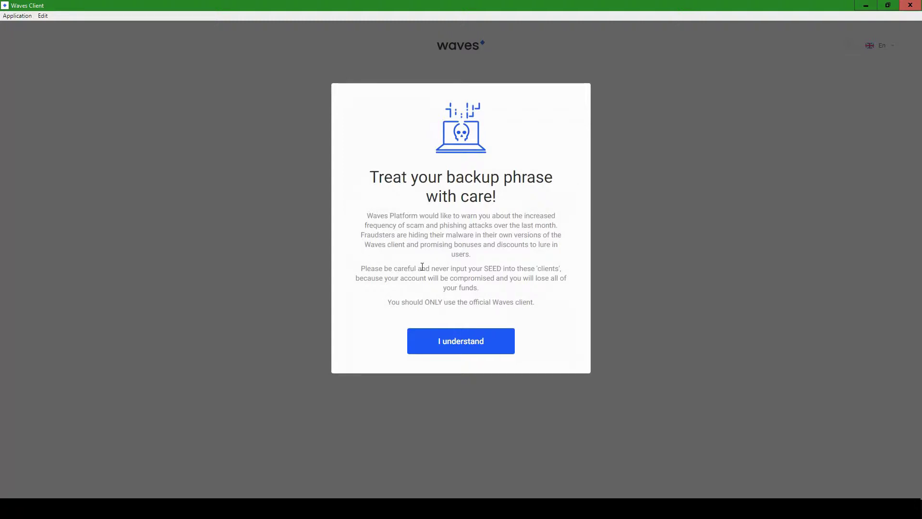
{"action": "triple_click", "coordinate": [489, 268]}
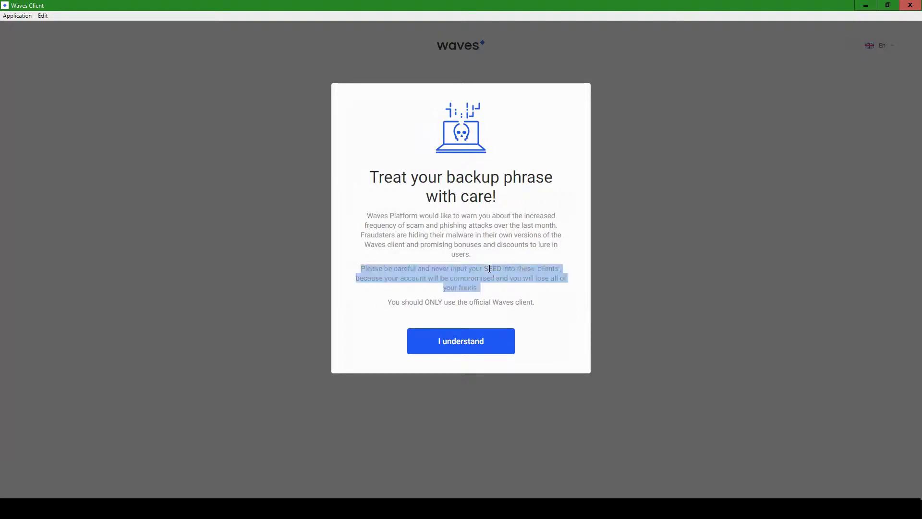
{"action": "double_click", "coordinate": [489, 268]}
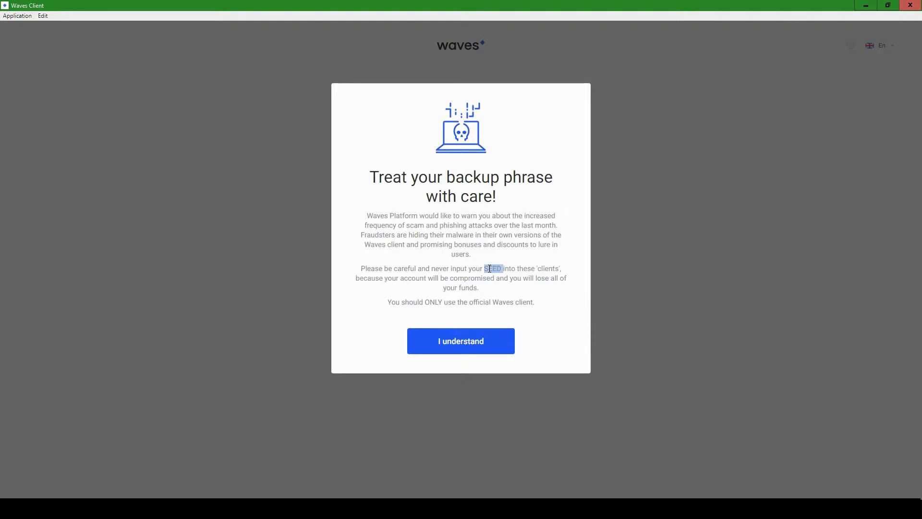
{"action": "left_click", "coordinate": [470, 350]}
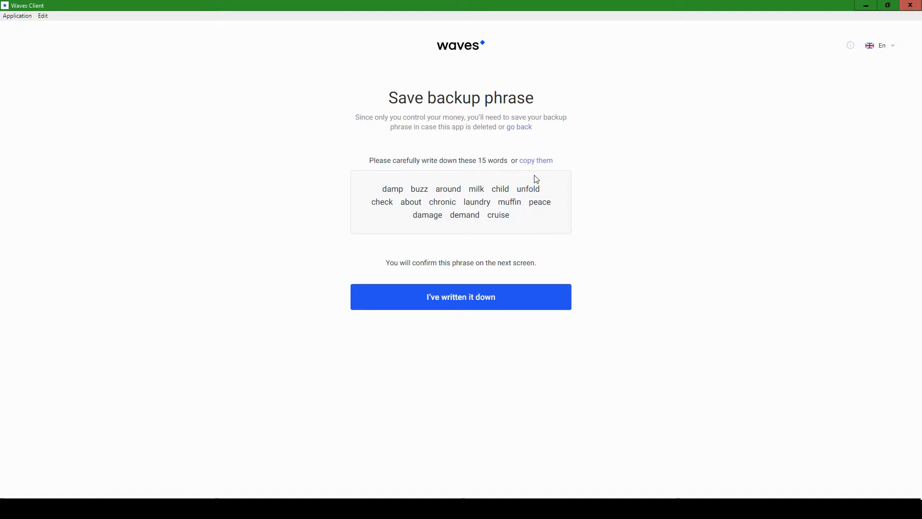
Copy the 15 backup words and mark the phrase as written down
{"action": "left_click", "coordinate": [541, 165]}
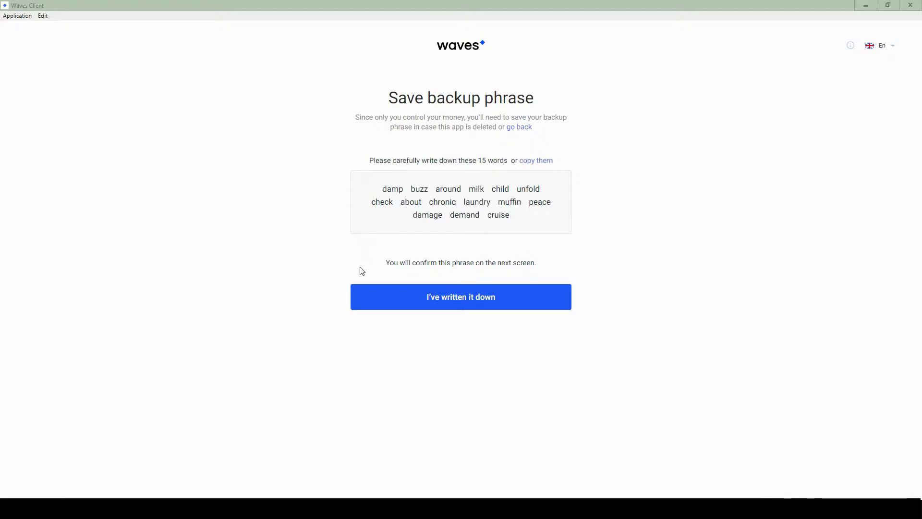
{"action": "left_click", "coordinate": [427, 298]}
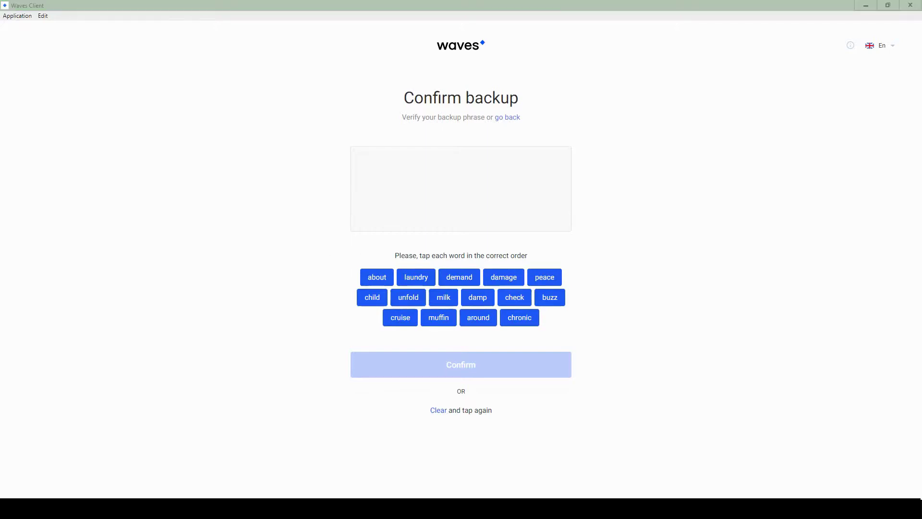
Rebuild the 15-word backup phrase in its original order and confirm it
{"action": "key", "text": "alt+Tab"}
{"action": "key", "text": "alt+Tab"}
{"action": "left_click", "coordinate": [484, 303]}
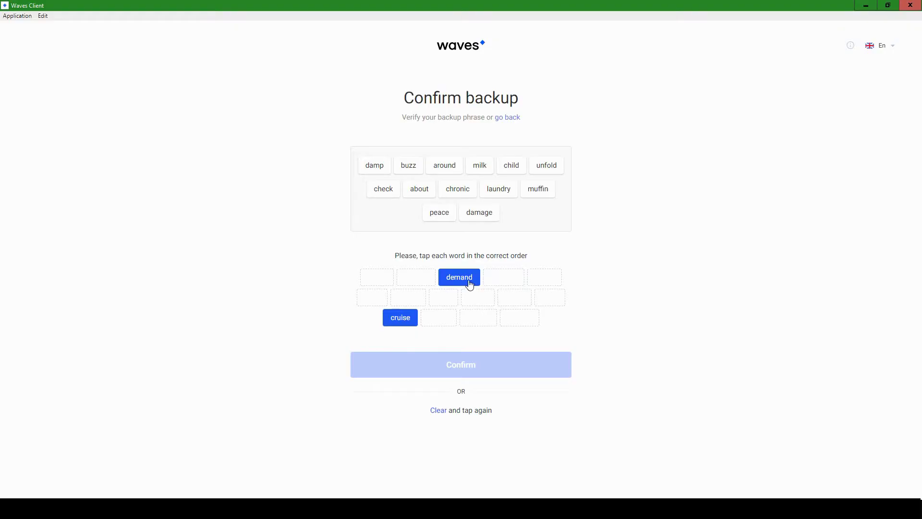
{"action": "left_click", "coordinate": [465, 282]}
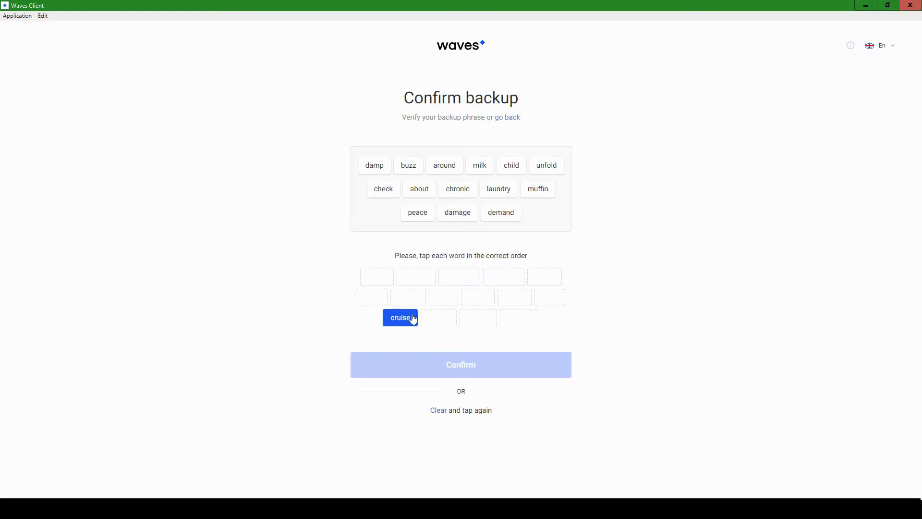
{"action": "left_click", "coordinate": [401, 322]}
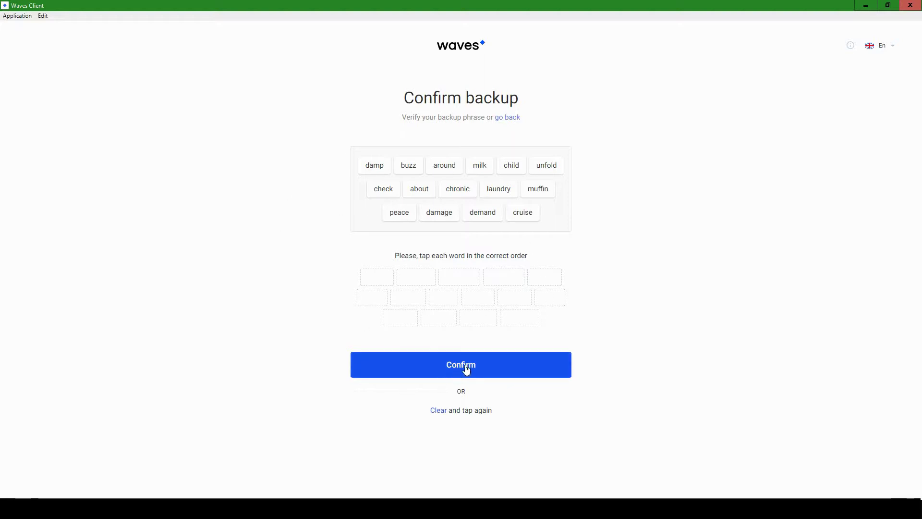
{"action": "left_click", "coordinate": [447, 370]}
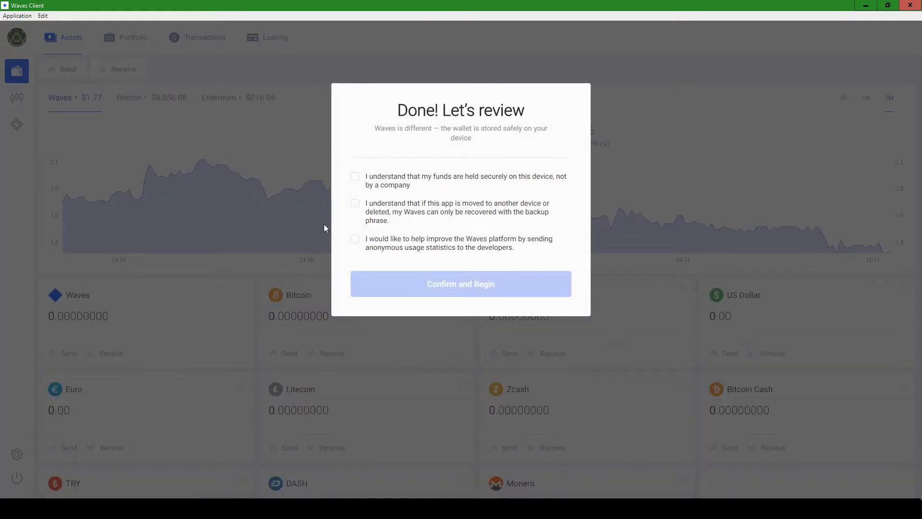
Tick the funds-on-this-device and phrase-recovery acknowledgements, leaving usage statistics unticked
{"action": "left_click", "coordinate": [356, 178]}
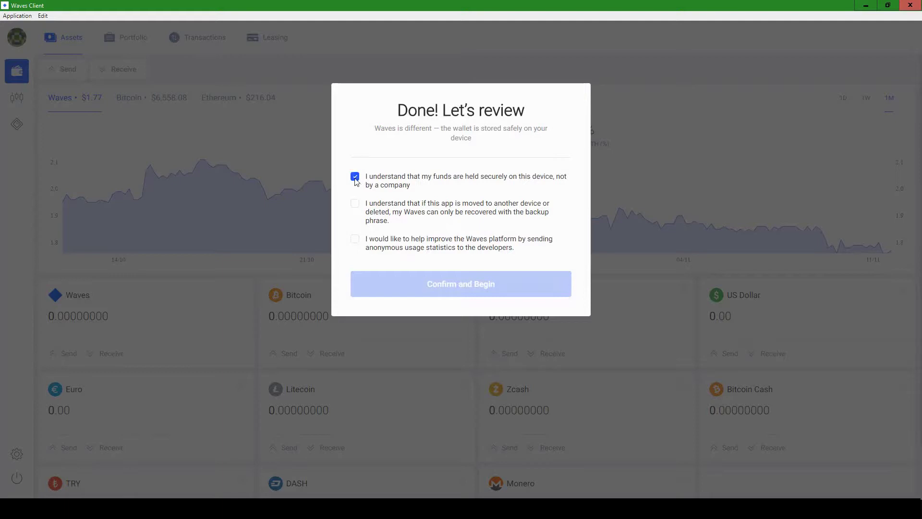
{"action": "left_click", "coordinate": [355, 204]}
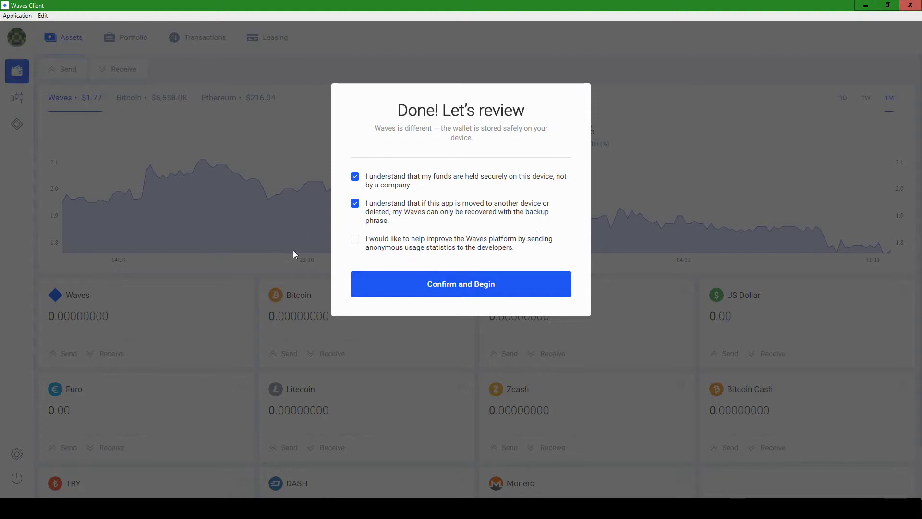
Finish the review and inspect the Waves asset's info on the Assets dashboard
{"action": "left_click", "coordinate": [486, 286]}
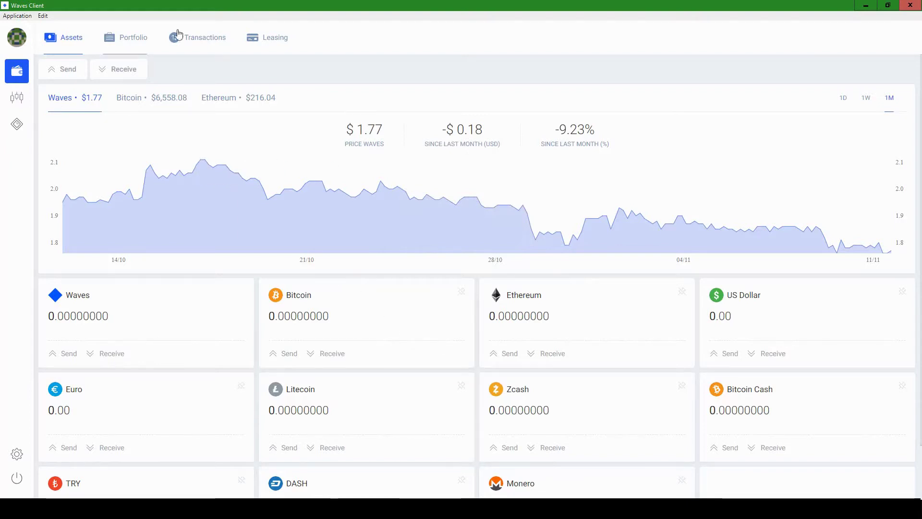
{"action": "mouse_move", "coordinate": [77, 154]}
{"action": "scroll", "coordinate": [255, 144], "scroll_direction": "down", "scroll_amount": 2}
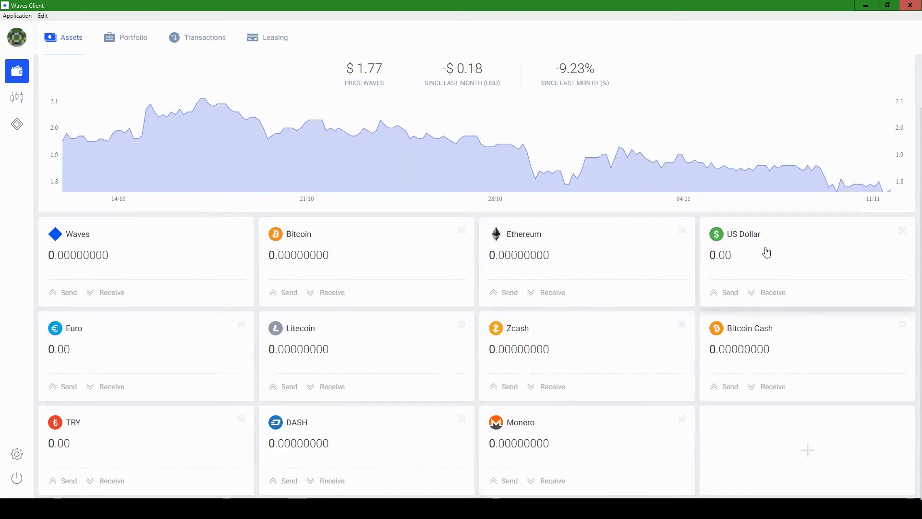
{"action": "scroll", "coordinate": [768, 252], "scroll_direction": "up", "scroll_amount": 2}
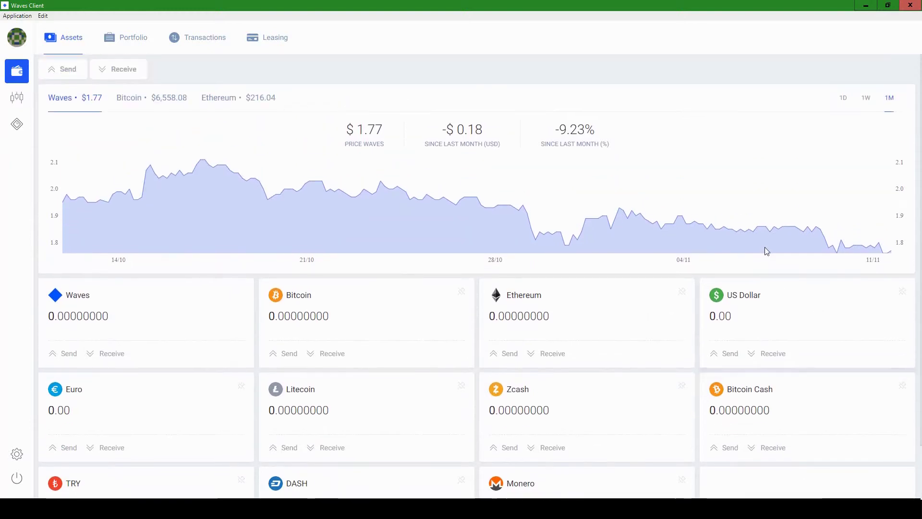
{"action": "left_click", "coordinate": [102, 312]}
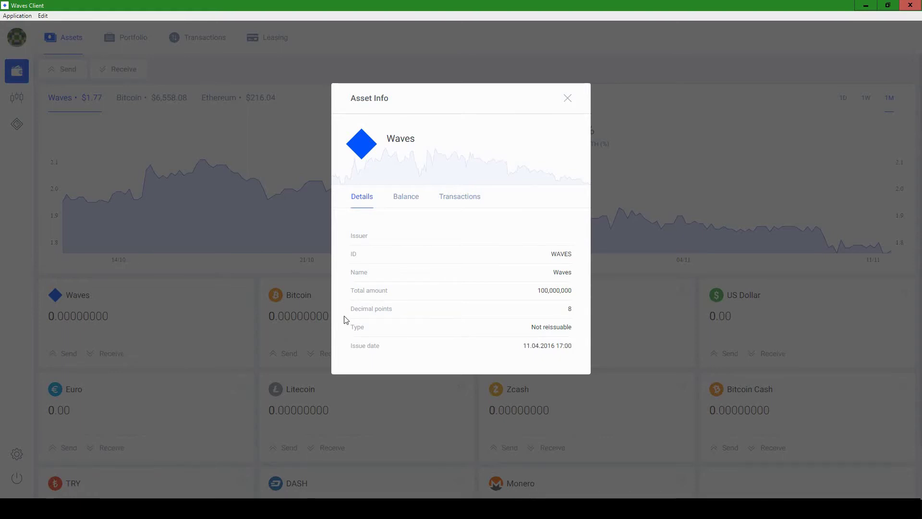
{"action": "left_click", "coordinate": [568, 99]}
{"action": "scroll", "coordinate": [408, 402], "scroll_direction": "down", "scroll_amount": 2}
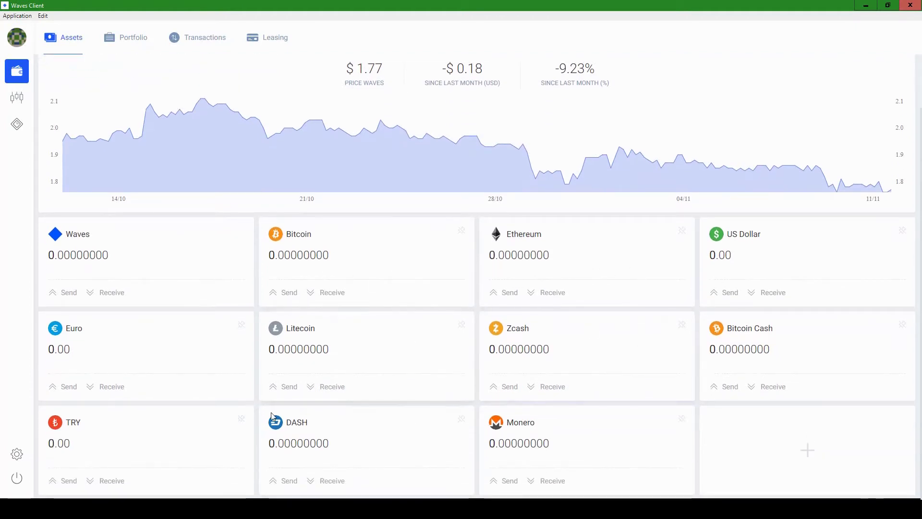
{"action": "scroll", "coordinate": [148, 361], "scroll_direction": "up", "scroll_amount": 2}
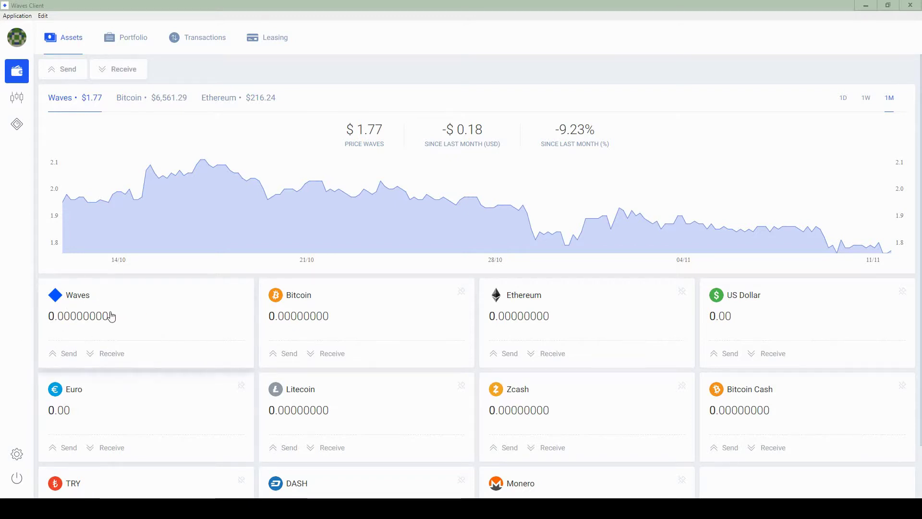
Open the receive-funds window and review the card and bank deposit options
{"action": "left_click", "coordinate": [121, 69]}
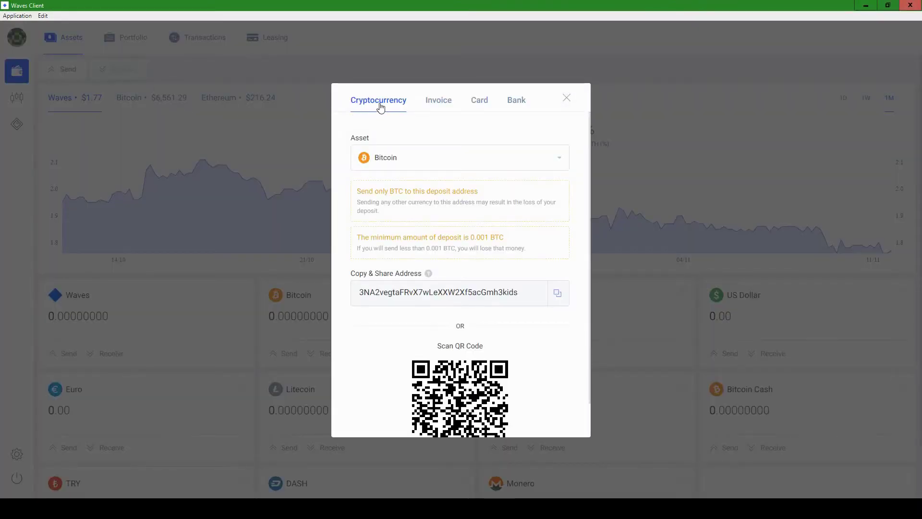
{"action": "left_click", "coordinate": [475, 101]}
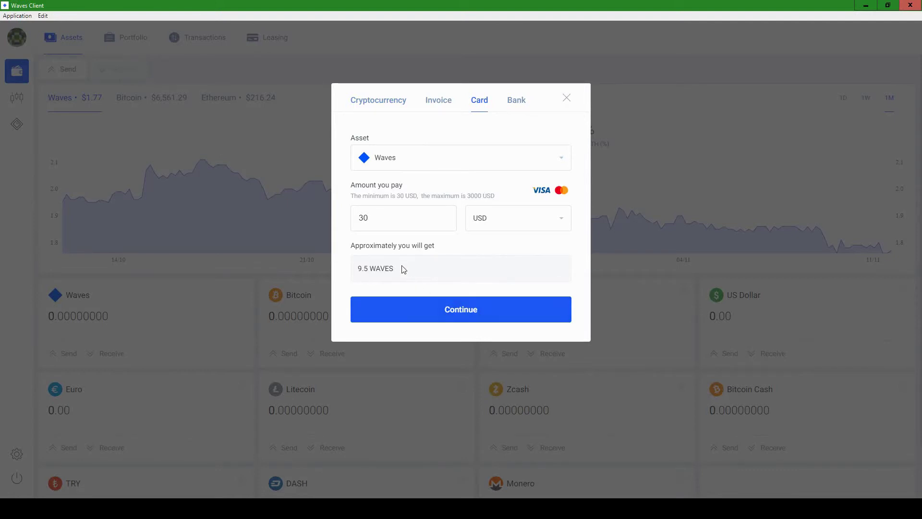
{"action": "left_click", "coordinate": [517, 101]}
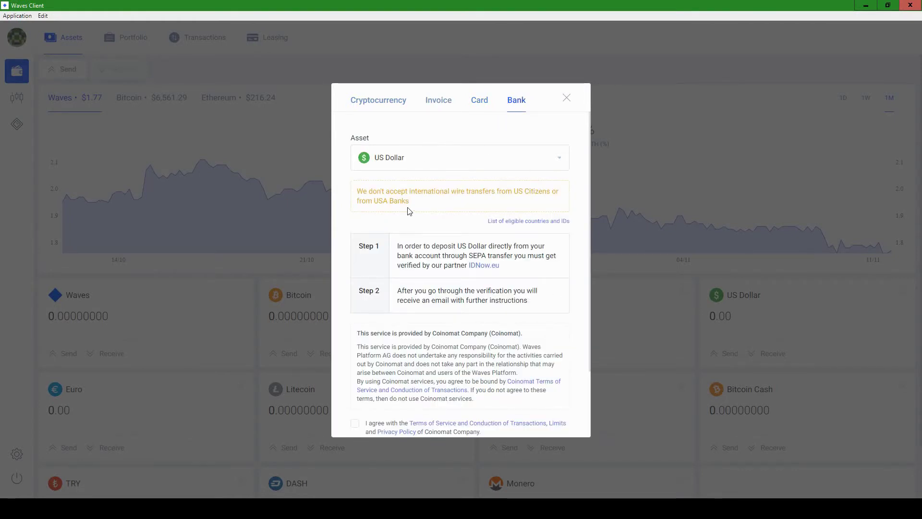
{"action": "left_click_drag", "start_coordinate": [427, 208], "coordinate": [364, 192]}
Check the invoice and Bitcoin deposit options, then close the deposit window
{"action": "left_click", "coordinate": [442, 100]}
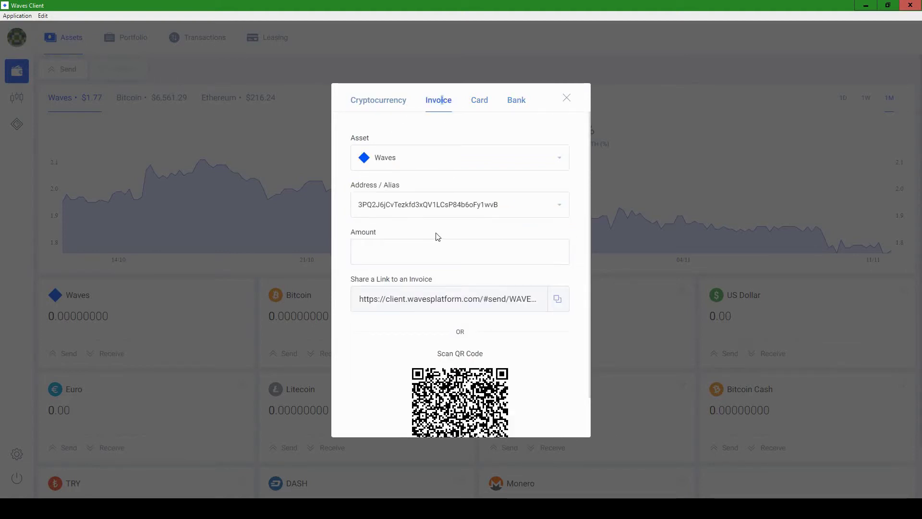
{"action": "scroll", "coordinate": [439, 236], "scroll_direction": "down", "scroll_amount": 1}
{"action": "scroll", "coordinate": [376, 322], "scroll_direction": "up", "scroll_amount": 1}
{"action": "left_click", "coordinate": [386, 103]}
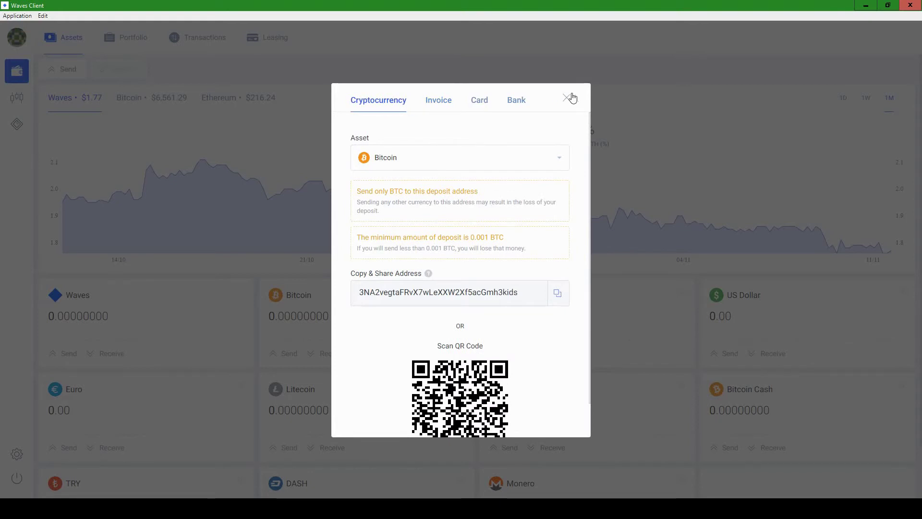
{"action": "left_click", "coordinate": [558, 99]}
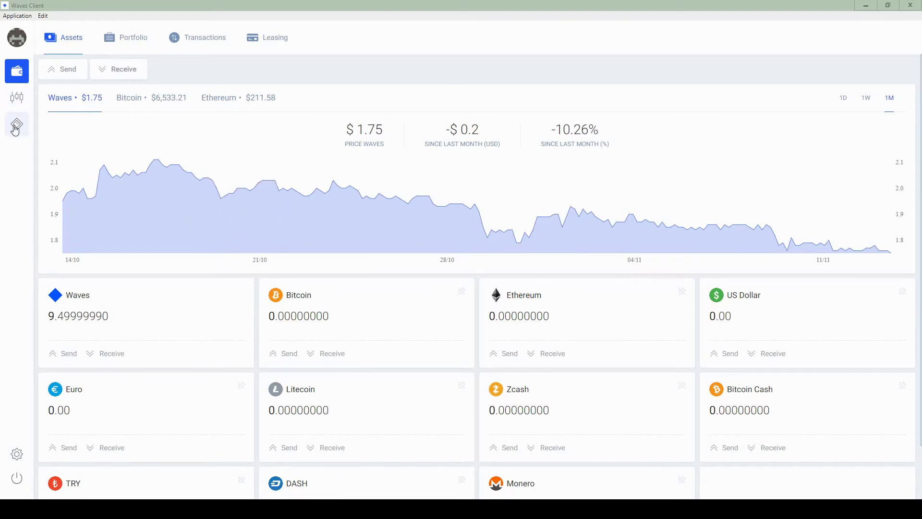
Open the Token generation page via the diamond icon in the left sidebar
{"action": "left_click", "coordinate": [16, 127]}
Enter 'SWCCoin' as the asset name, correcting the initial 'SWC_COIN' entry
{"action": "left_click", "coordinate": [454, 113]}
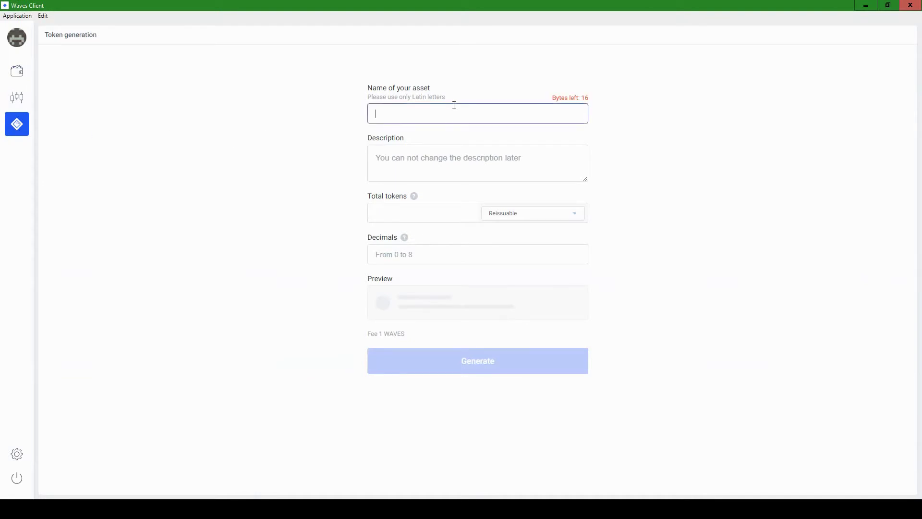
{"action": "type", "text": "SWC_COIN"}
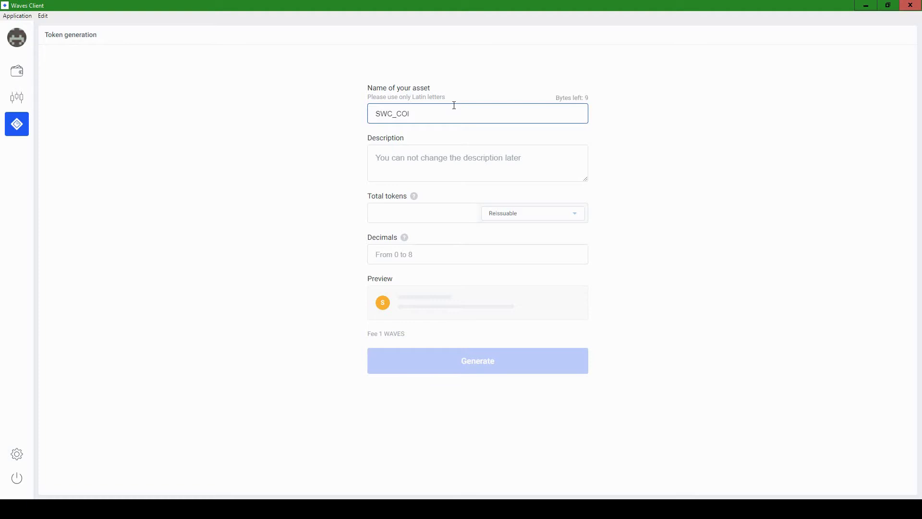
{"action": "key", "text": "BackSpace"}
{"action": "key", "text": "BackSpace"}
{"action": "type", "text": "oinc"}
{"action": "key", "text": "Left"}
{"action": "key", "text": "BackSpace"}
Enter the description 'Official Token of Software Without Code.'
{"action": "left_click", "coordinate": [405, 169]}
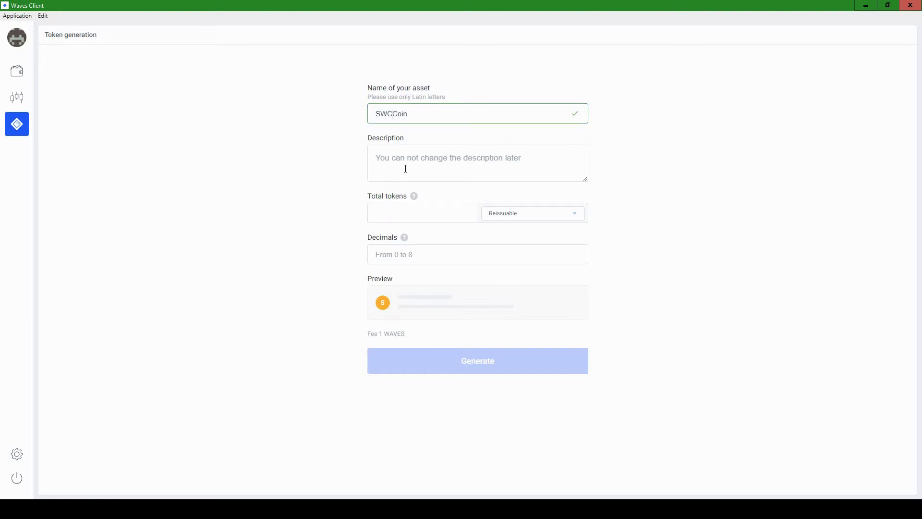
{"action": "type", "text": "Offcial Token"}
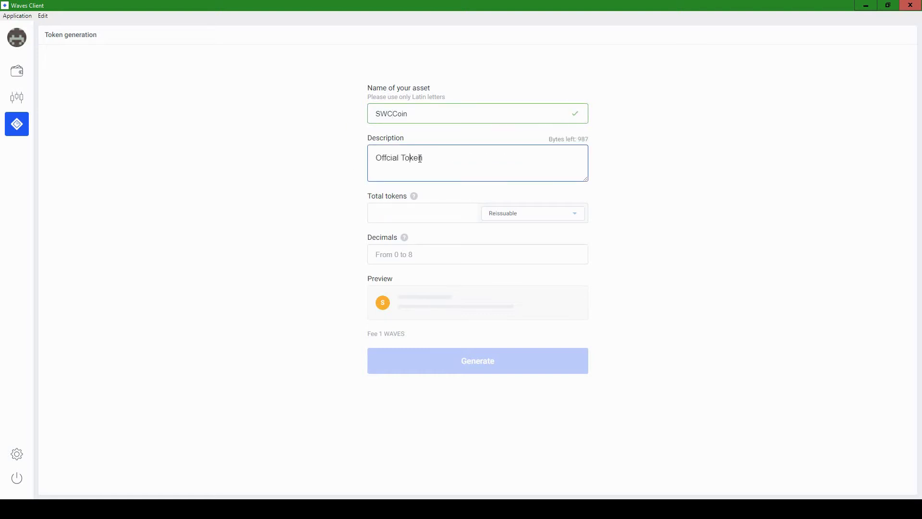
{"action": "key", "text": "BackSpace"}
{"action": "type", "text": "icial Token of Software Without Code."}
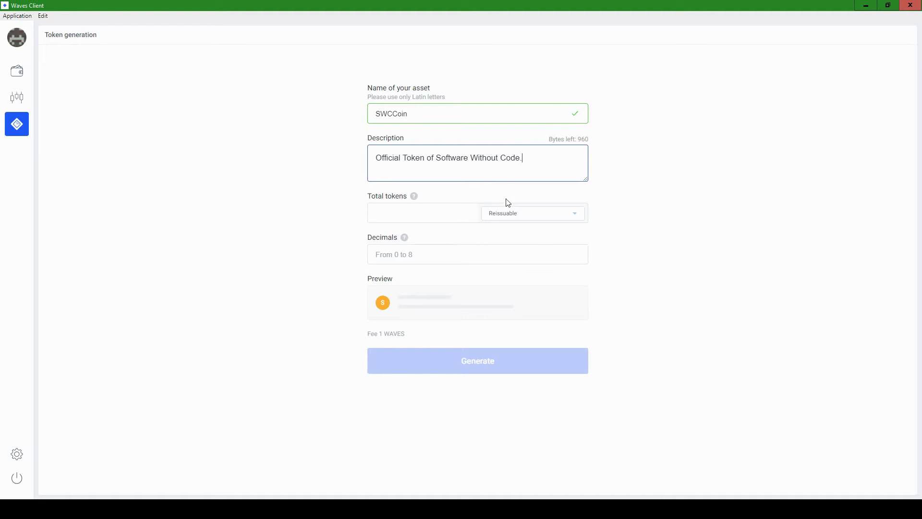
Set the total supply to 100000000 tokens and mark the token as Not reissuable
{"action": "left_click", "coordinate": [407, 208]}
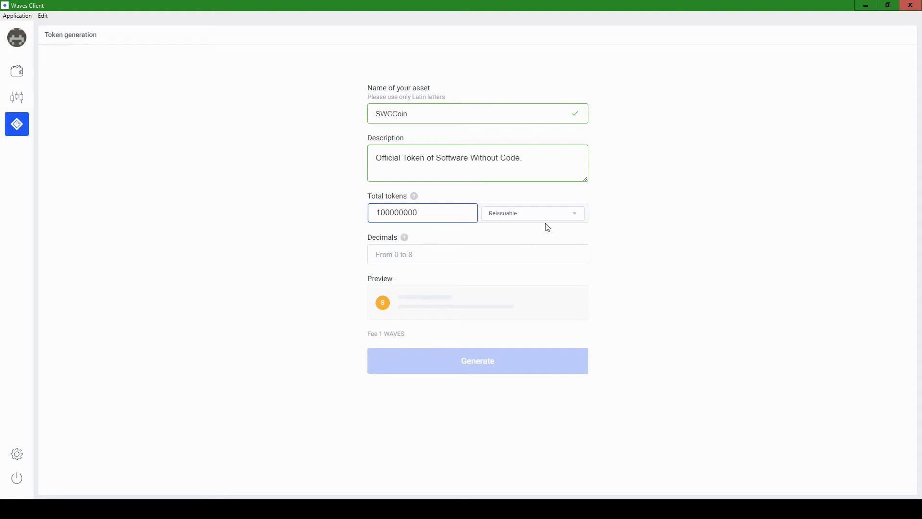
{"action": "left_click", "coordinate": [560, 220]}
{"action": "left_click", "coordinate": [517, 245]}
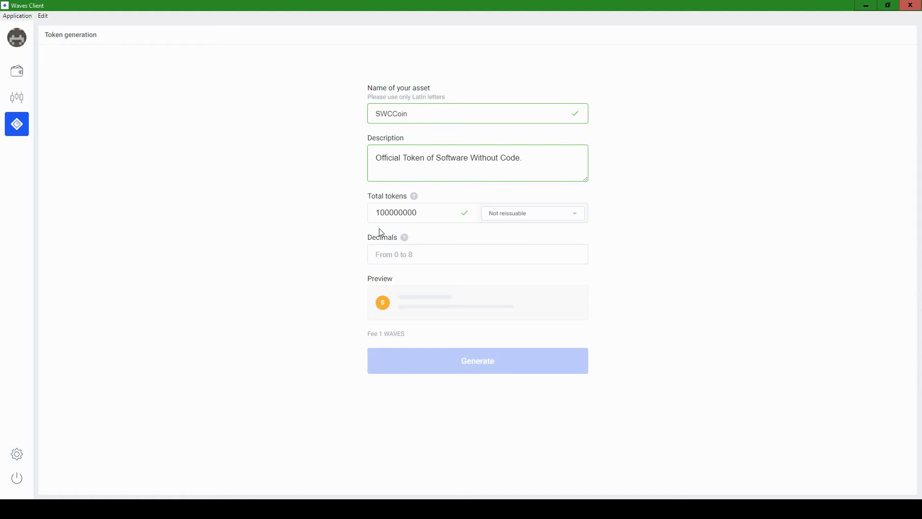
{"action": "double_click", "coordinate": [409, 205]}
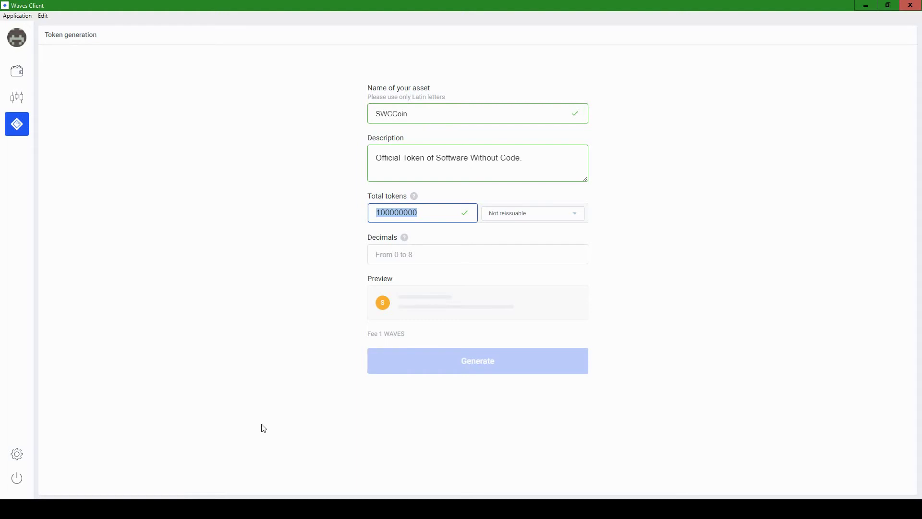
Set Decimals to 4 so the preview reads SWCCoin 100,000,000.0000
{"action": "left_click", "coordinate": [397, 250]}
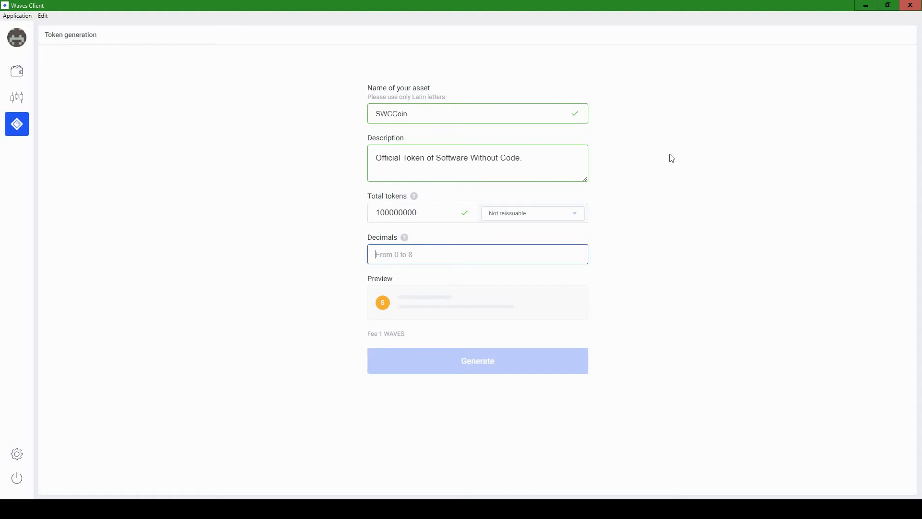
{"action": "type", "text": "4"}
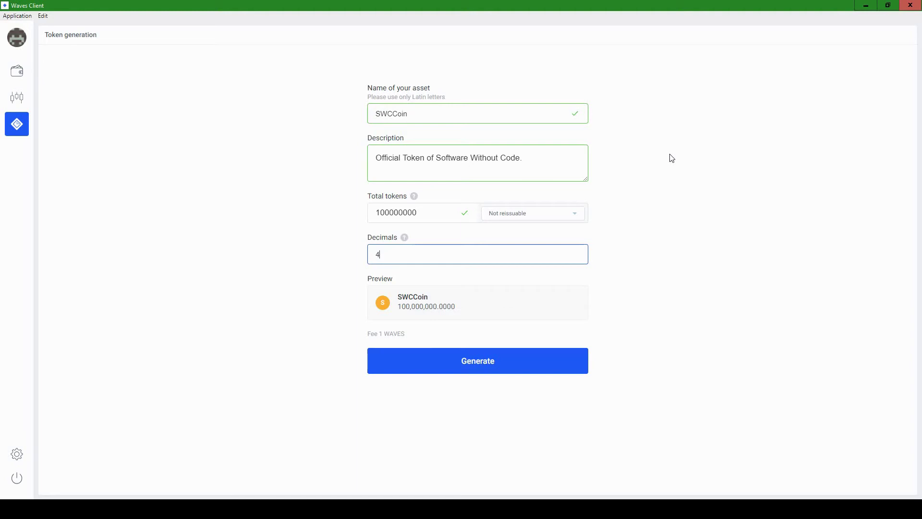
{"action": "left_click", "coordinate": [672, 158]}
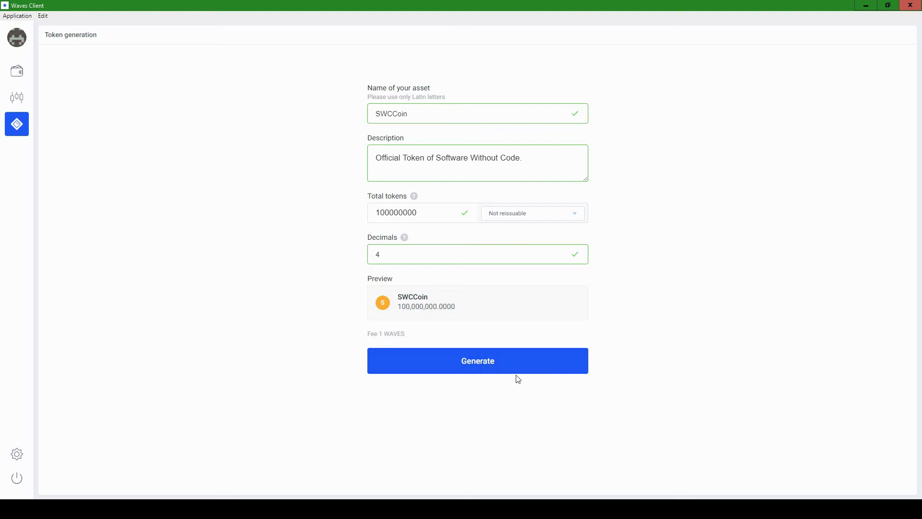
Generate SWCCoin, review the confirmation, and send the issue transaction with its 1 WAVES fee
{"action": "left_click", "coordinate": [492, 367]}
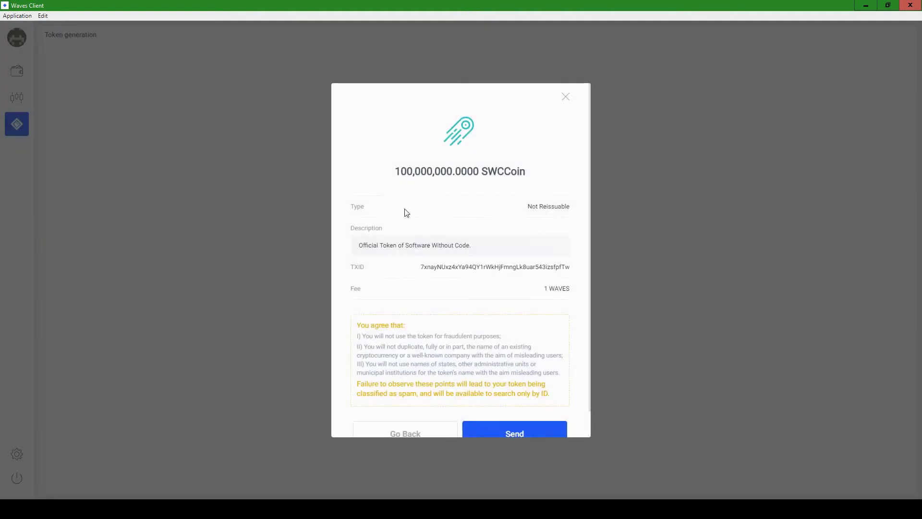
{"action": "scroll", "coordinate": [367, 272], "scroll_direction": "down", "scroll_amount": 1}
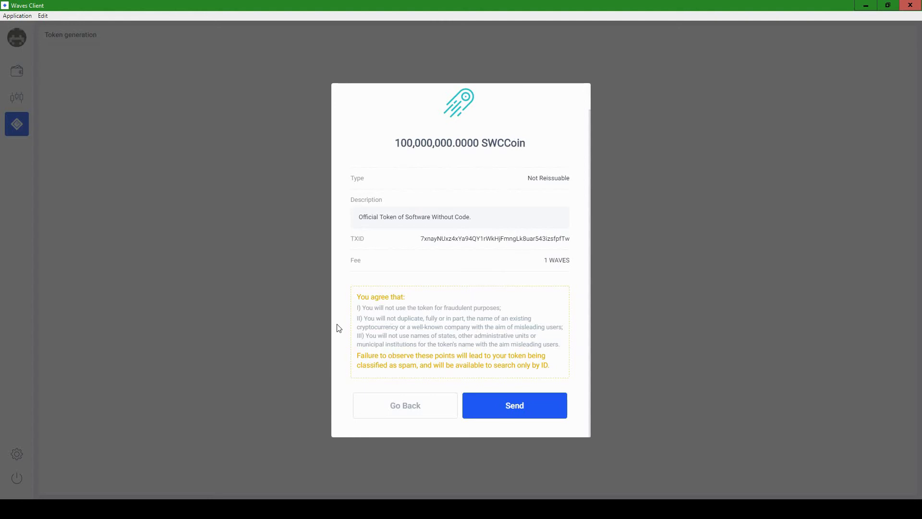
{"action": "left_click", "coordinate": [514, 405]}
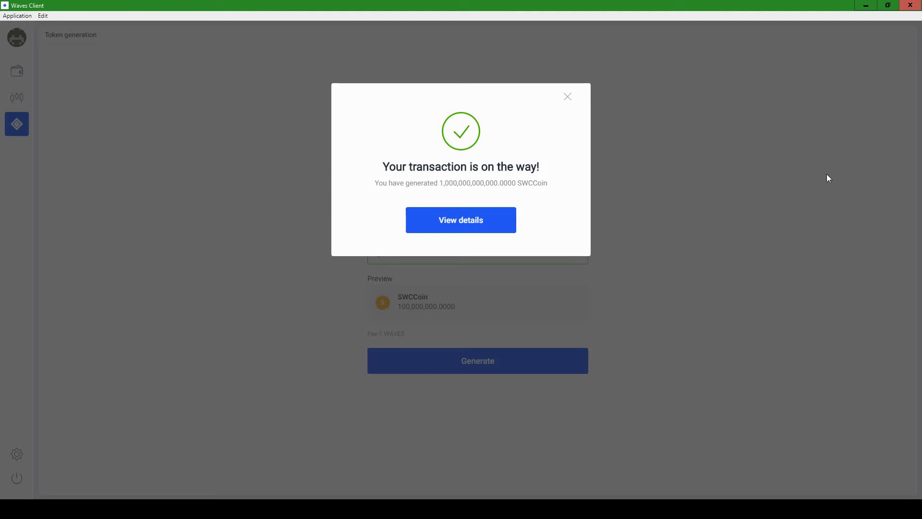
Review the SWCCoin issuance details and its transaction, then close the details dialog
{"action": "left_click", "coordinate": [453, 229]}
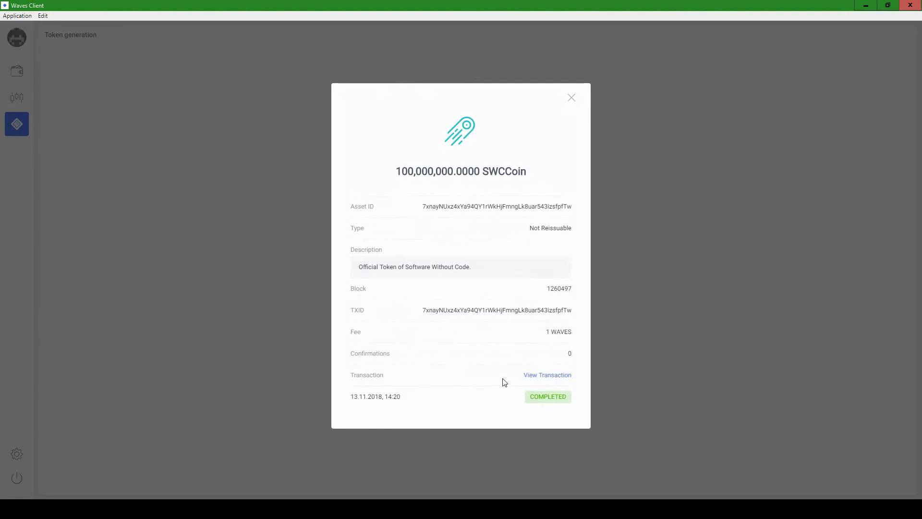
{"action": "left_click", "coordinate": [547, 374]}
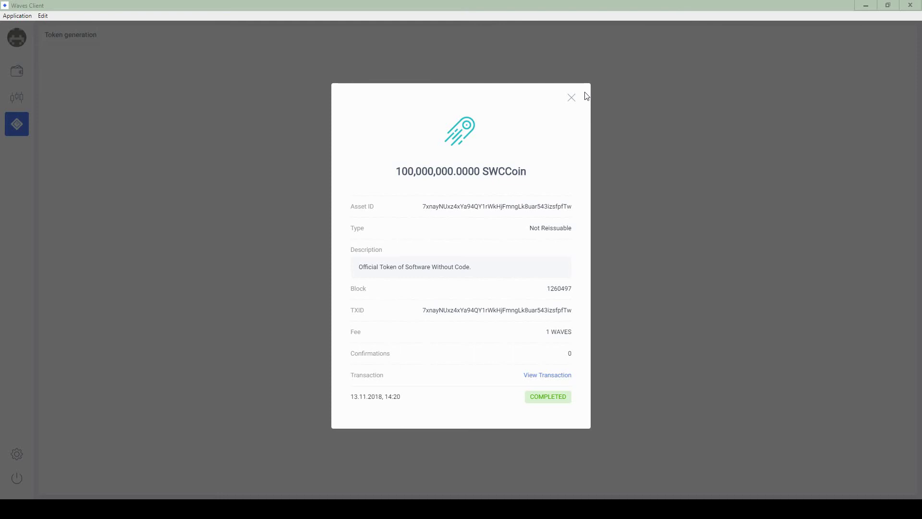
{"action": "left_click", "coordinate": [572, 97]}
Search the portfolio for 'SW' and confirm SWCCoin is listed with a 100.0M balance
{"action": "left_click", "coordinate": [14, 72]}
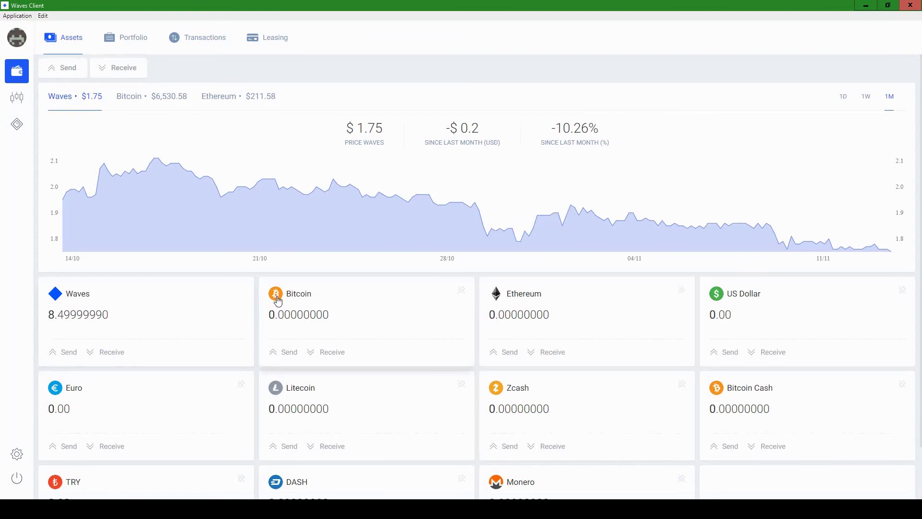
{"action": "scroll", "coordinate": [278, 303], "scroll_direction": "down", "scroll_amount": 2}
{"action": "scroll", "coordinate": [207, 304], "scroll_direction": "up", "scroll_amount": 2}
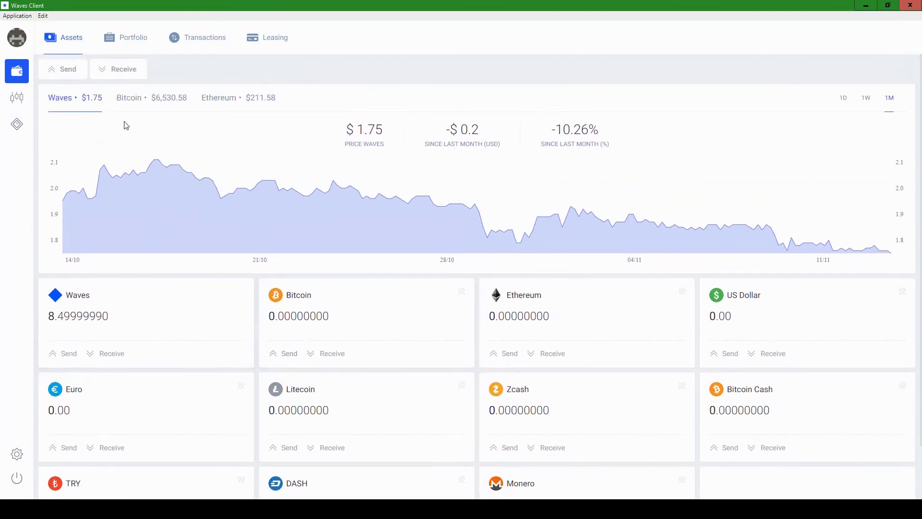
{"action": "left_click", "coordinate": [115, 48]}
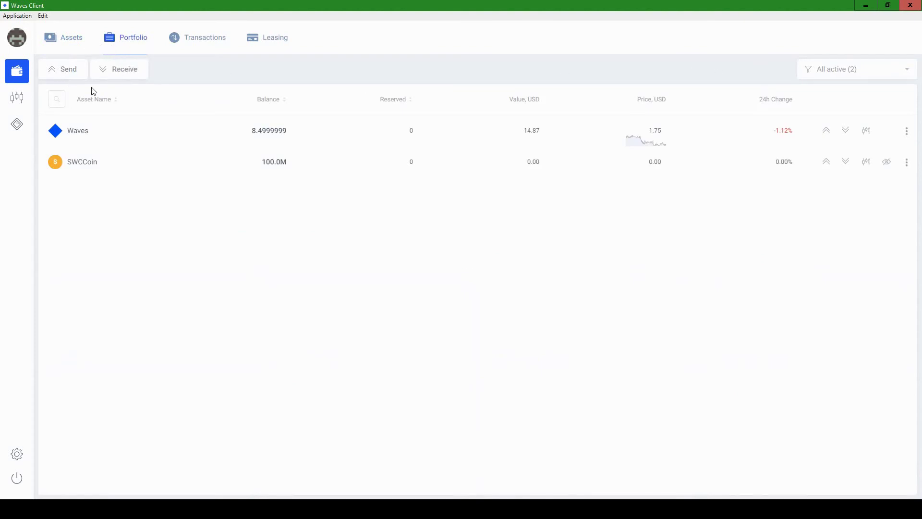
{"action": "left_click", "coordinate": [63, 99]}
{"action": "type", "text": "SWC"}
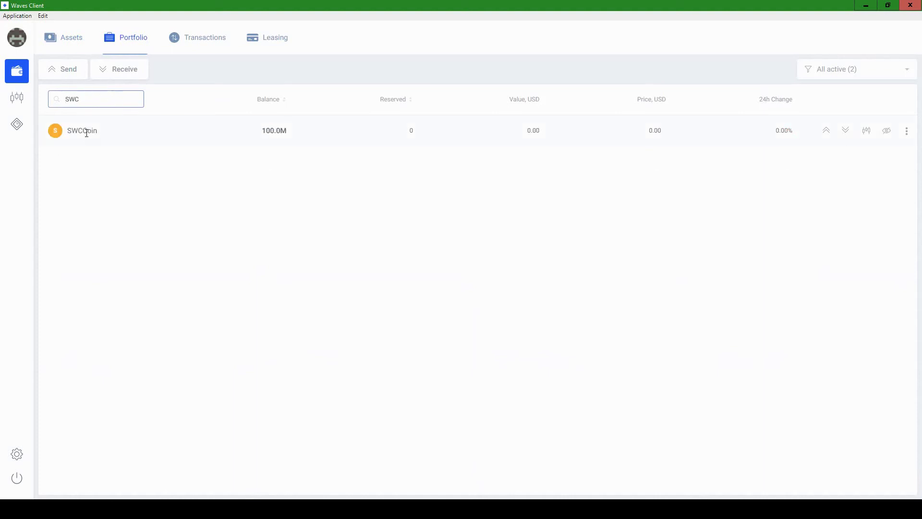
{"action": "left_click", "coordinate": [67, 140]}
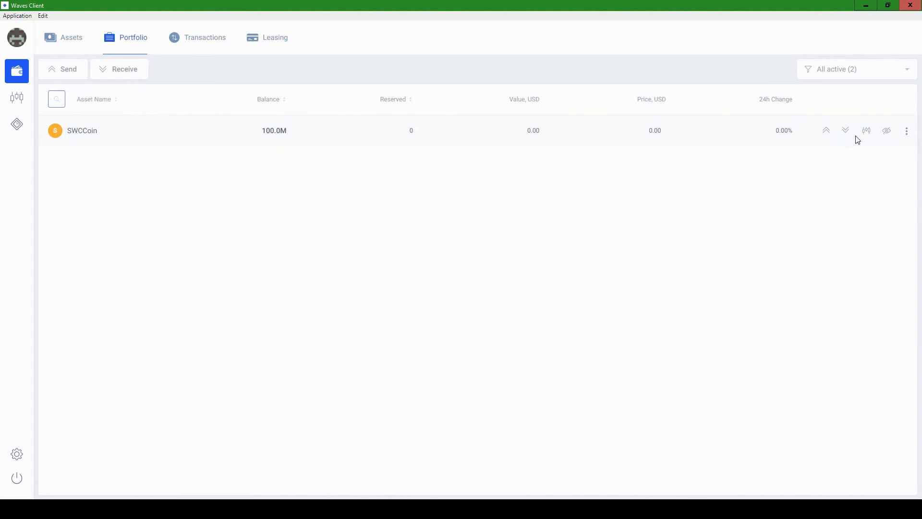
{"action": "left_click", "coordinate": [907, 131]}
{"action": "left_click", "coordinate": [72, 39]}
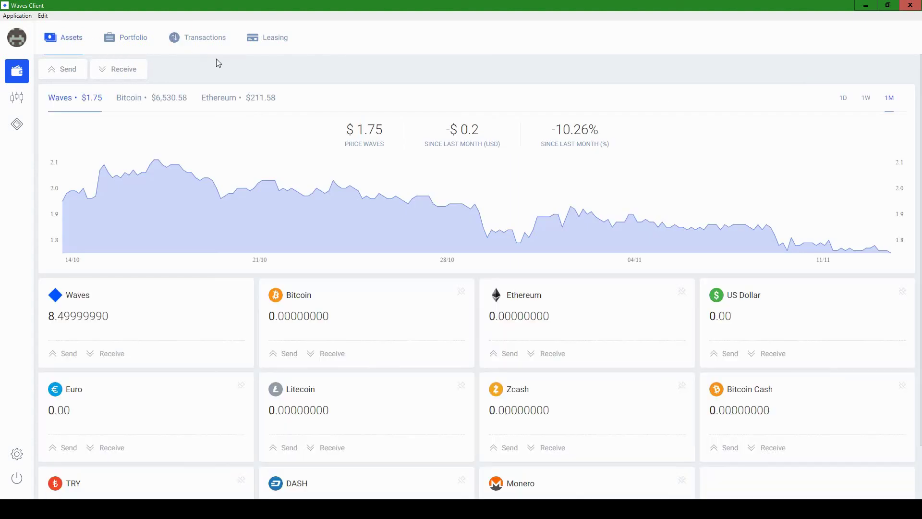
{"action": "scroll", "coordinate": [384, 243], "scroll_direction": "down", "scroll_amount": 1}
{"action": "scroll", "coordinate": [109, 118], "scroll_direction": "up", "scroll_amount": 1}
{"action": "scroll", "coordinate": [182, 187], "scroll_direction": "down", "scroll_amount": 1}
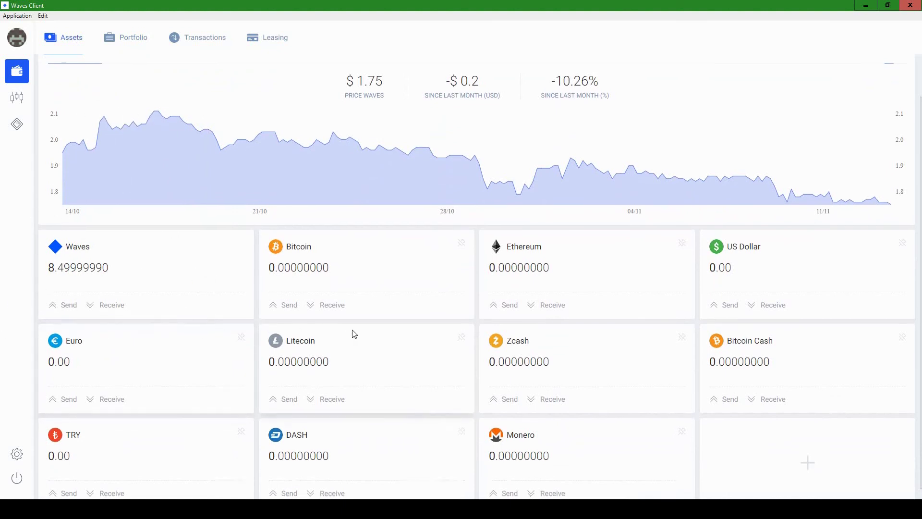
{"action": "scroll", "coordinate": [679, 374], "scroll_direction": "down", "scroll_amount": 1}
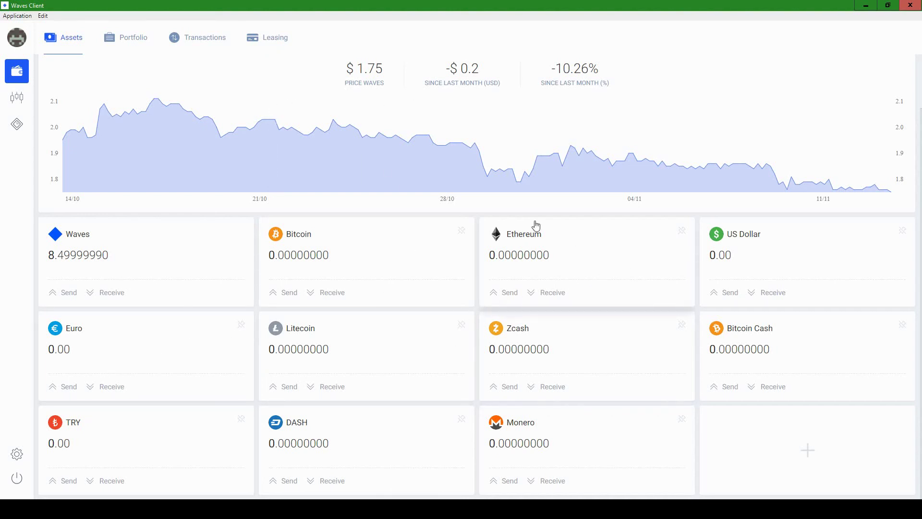
{"action": "scroll", "coordinate": [347, 160], "scroll_direction": "down", "scroll_amount": 2}
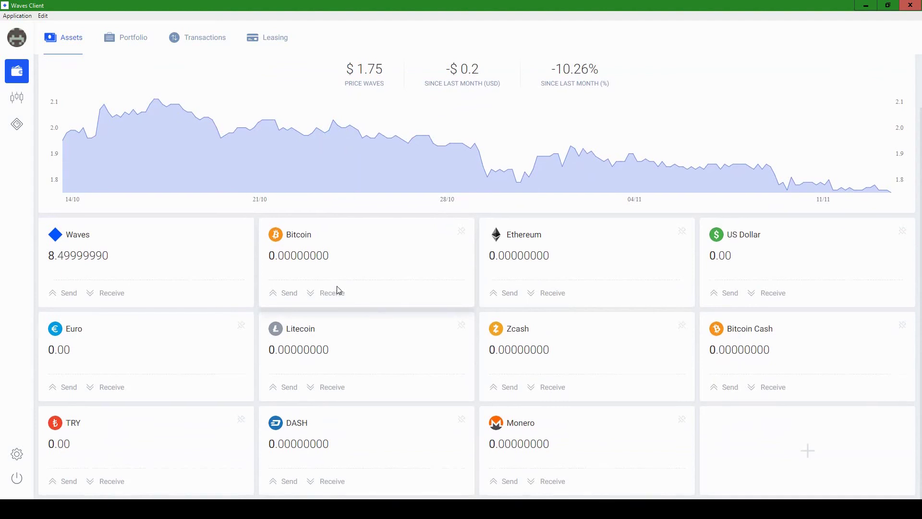
{"action": "scroll", "coordinate": [336, 288], "scroll_direction": "up", "scroll_amount": 2}
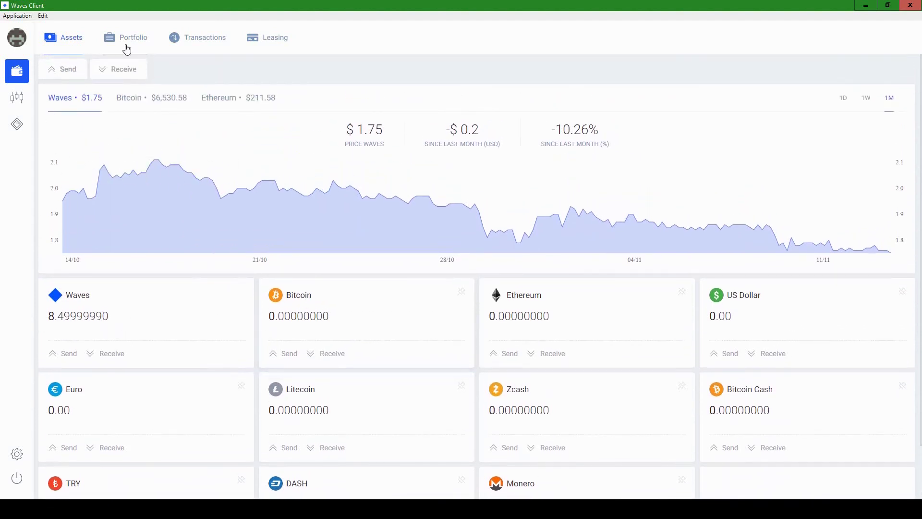